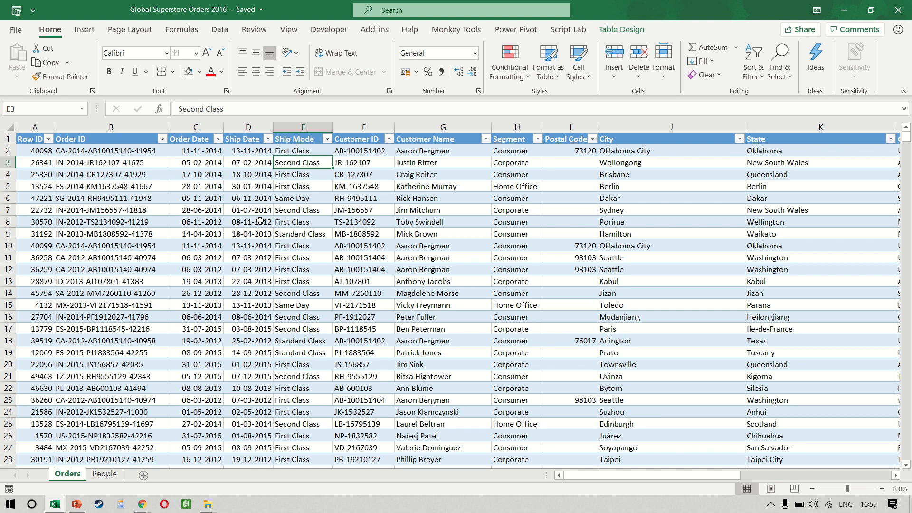
# Step: Switch to Chrome to look at the Google search for "global superstore data v2", highlight the query, and return to the Excel workbook
pyautogui.hotkey('alt', 'Tab')
pyautogui.press('Tab')
pyautogui.press('Tab')
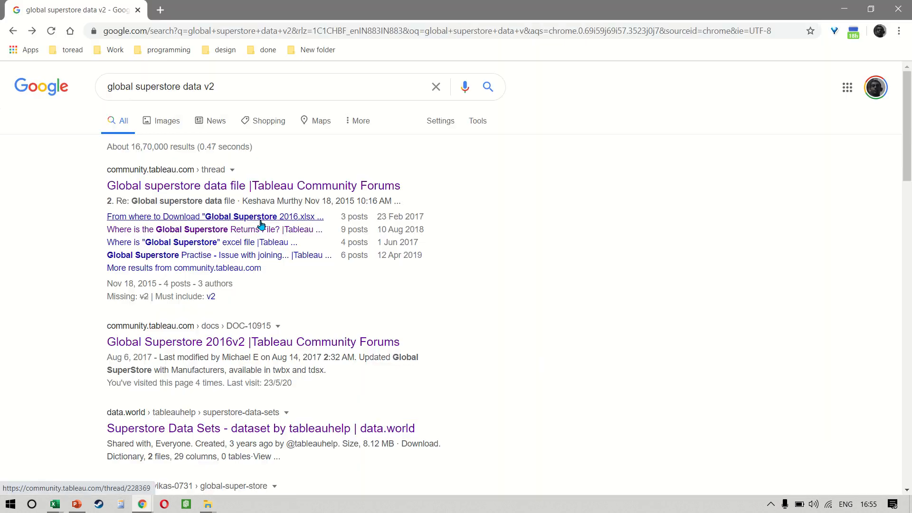
pyautogui.tripleClick(194, 87)
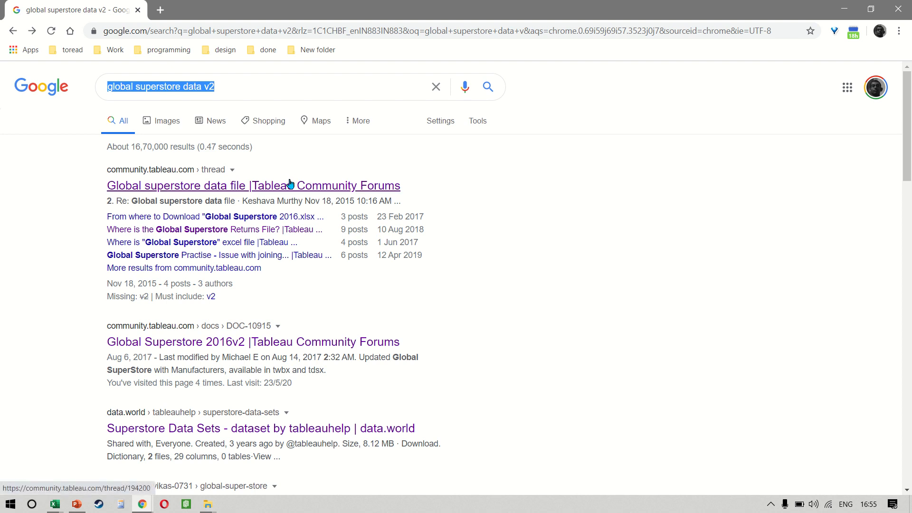
pyautogui.hotkey('alt', 'Tab')
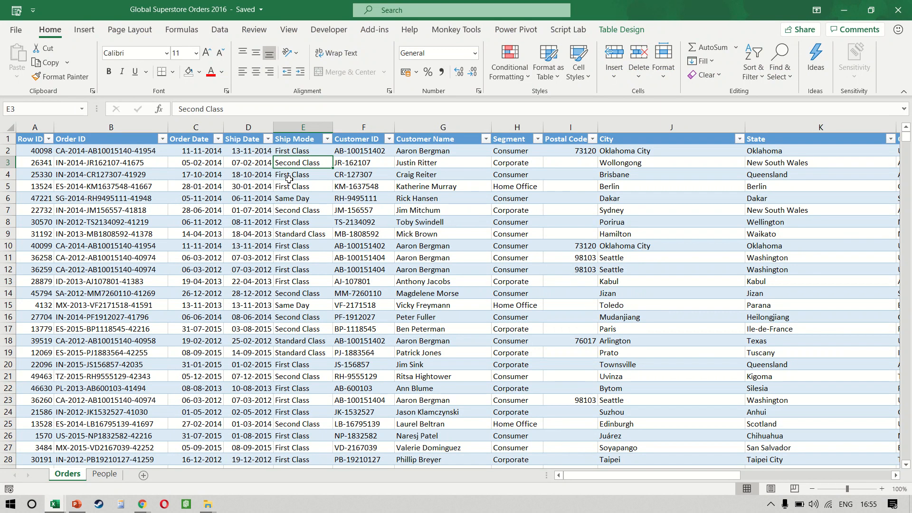
# Step: Select the Orders table's full header row from A1 to review its columns, and return to cell A1
pyautogui.hotkey('ctrl', 'Home')
pyautogui.hotkey('ctrl', 'shift', 'Right')
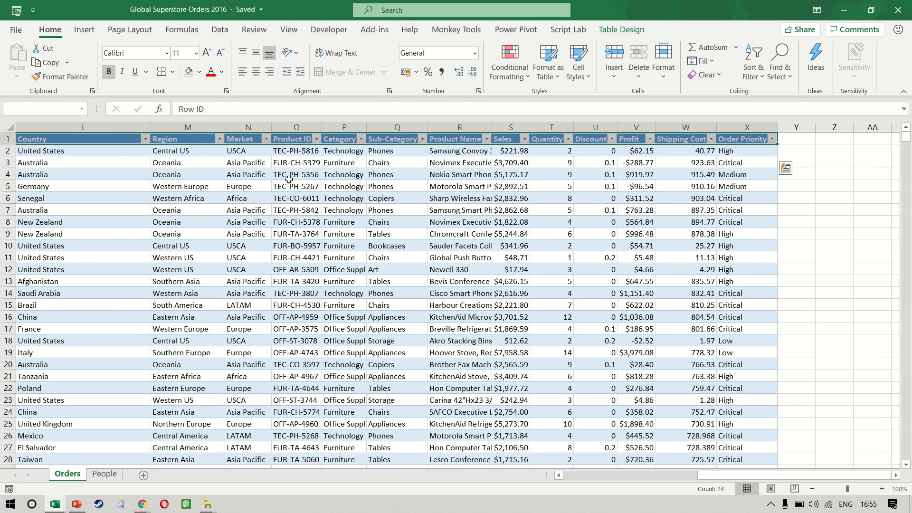
pyautogui.hotkey('ctrl', 'Home')
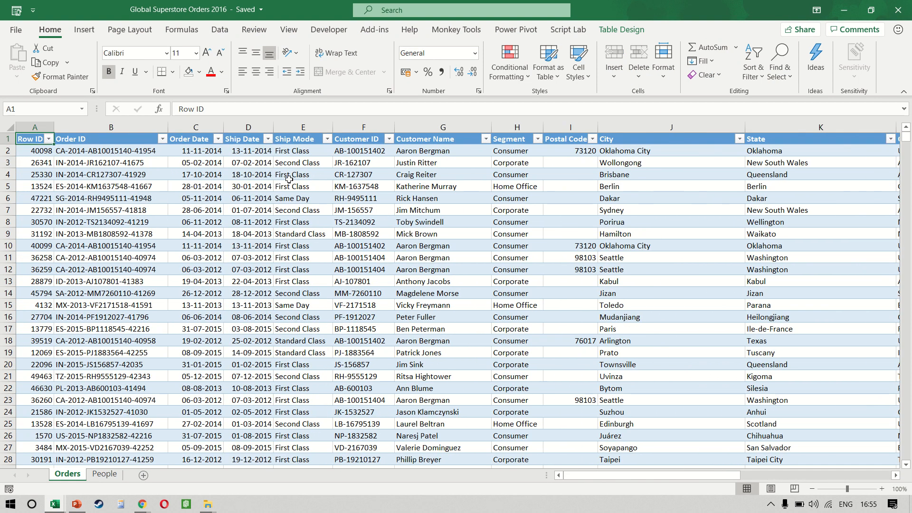
# Step: Select the Row ID column down to the last record to check the row count, keeping the header in view
pyautogui.press('Down')
pyautogui.hotkey('ctrl', 'shift', 'Down')
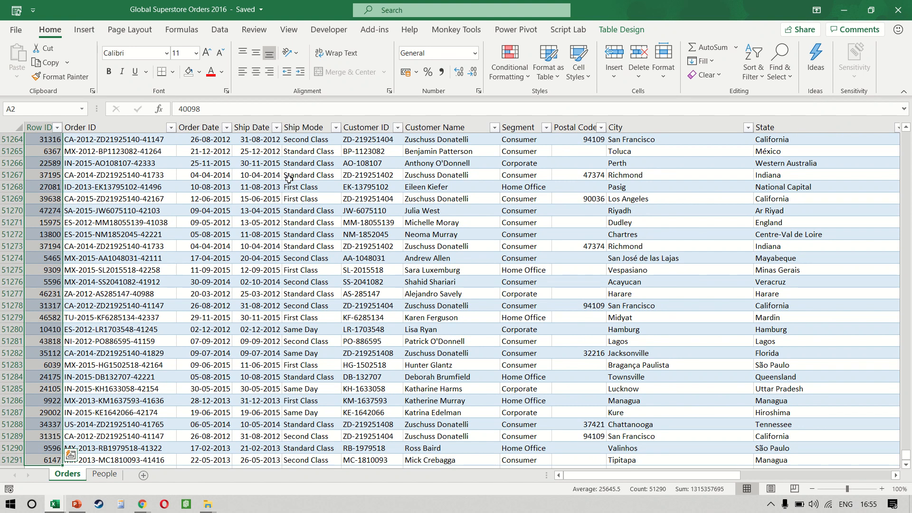
pyautogui.hotkey('ctrl', 'Home')
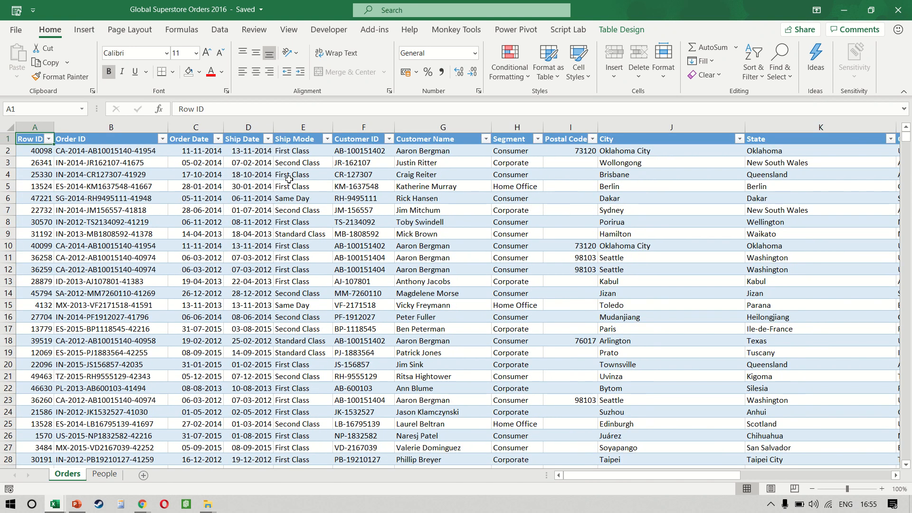
pyautogui.hotkey('ctrl', 'shift', 'Down')
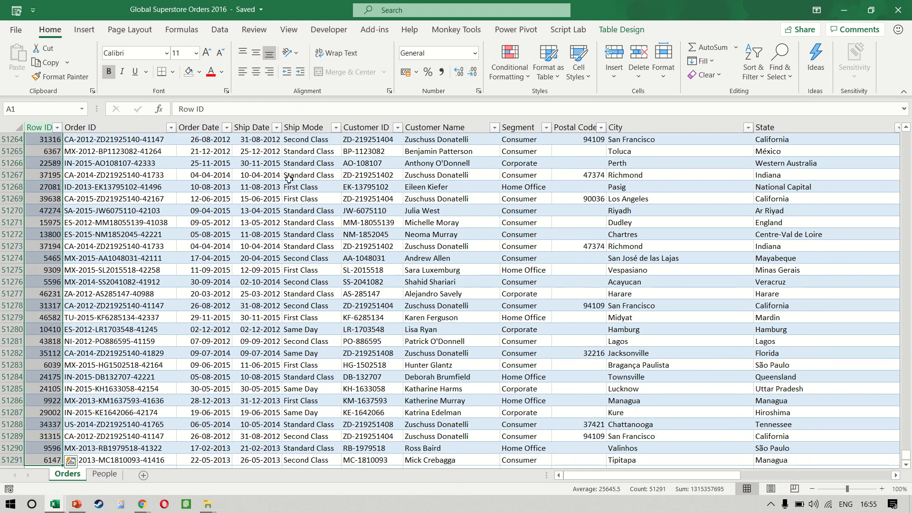
pyautogui.hotkey('ctrl', 'BackSpace')
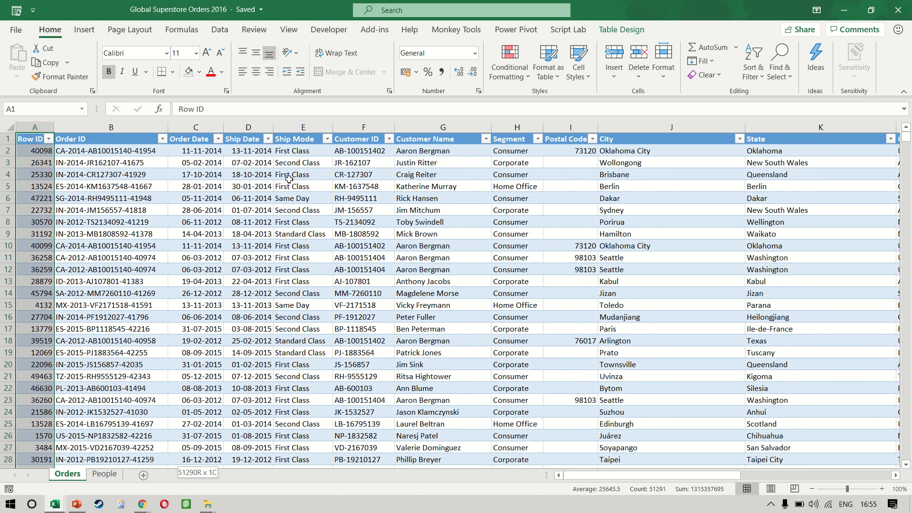
# Step: Extend the Row ID selection across the Order ID, Order Date and Ship Date columns
pyautogui.hotkey('shift', 'Right')
pyautogui.hotkey('ctrl', 'BackSpace')
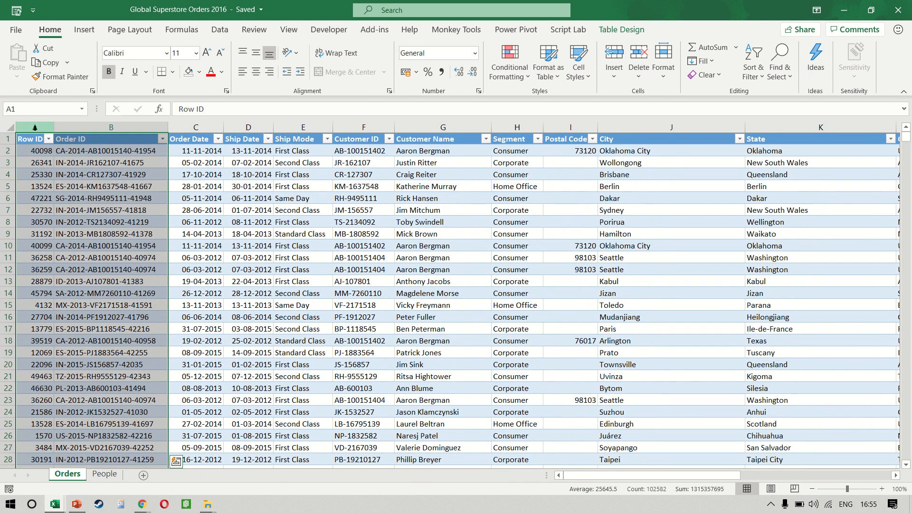
pyautogui.moveTo(34, 127); pyautogui.dragTo(95, 127)
pyautogui.hotkey('shift', 'Right')
pyautogui.hotkey('shift', 'Right')
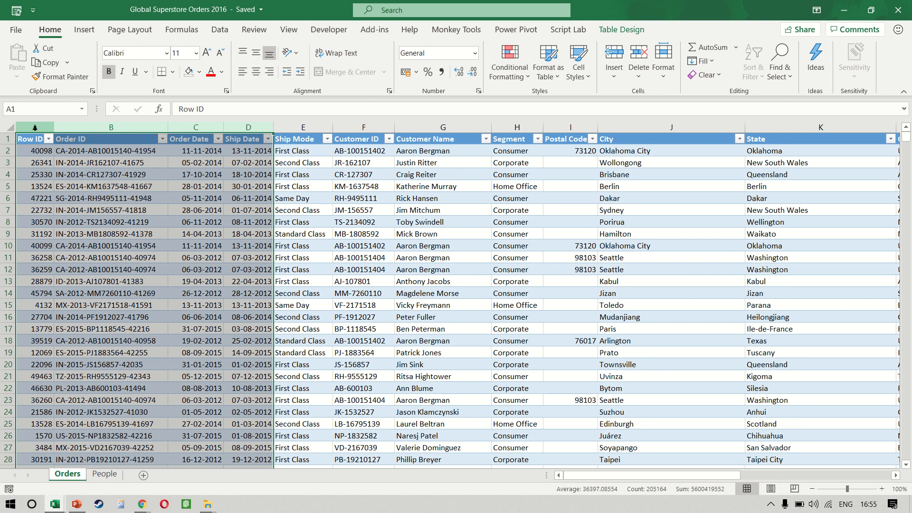
# Step: Review the years listed in the Order Date and Ship Date filters without applying any filter
pyautogui.click(215, 162)
pyautogui.click(218, 139)
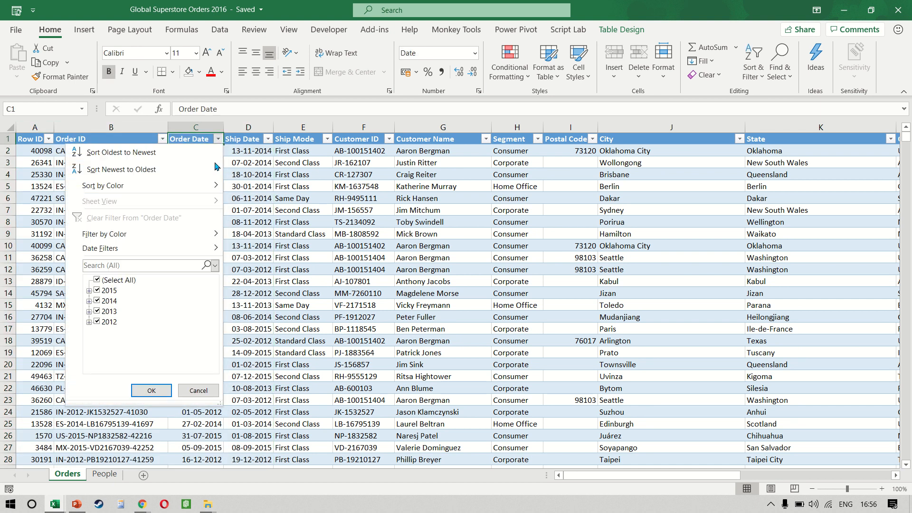
pyautogui.press('Escape')
pyautogui.press('Right')
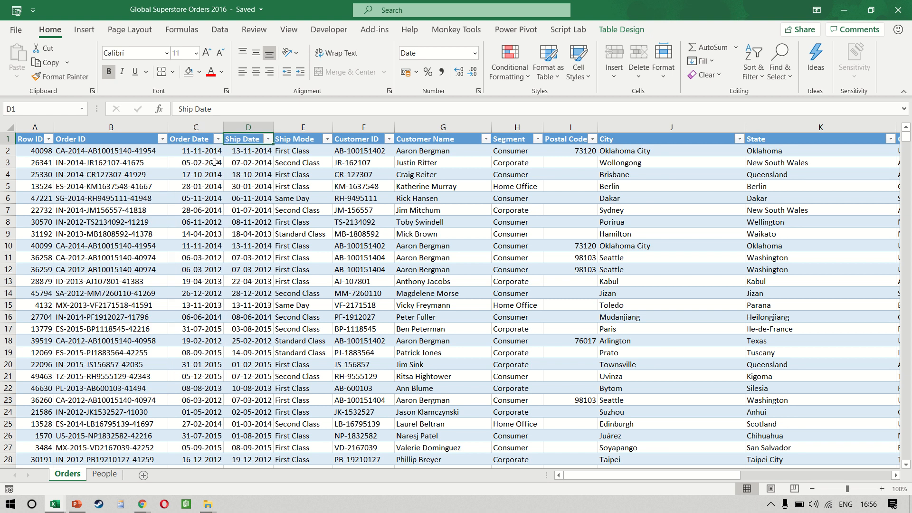
pyautogui.hotkey('alt', 'Down')
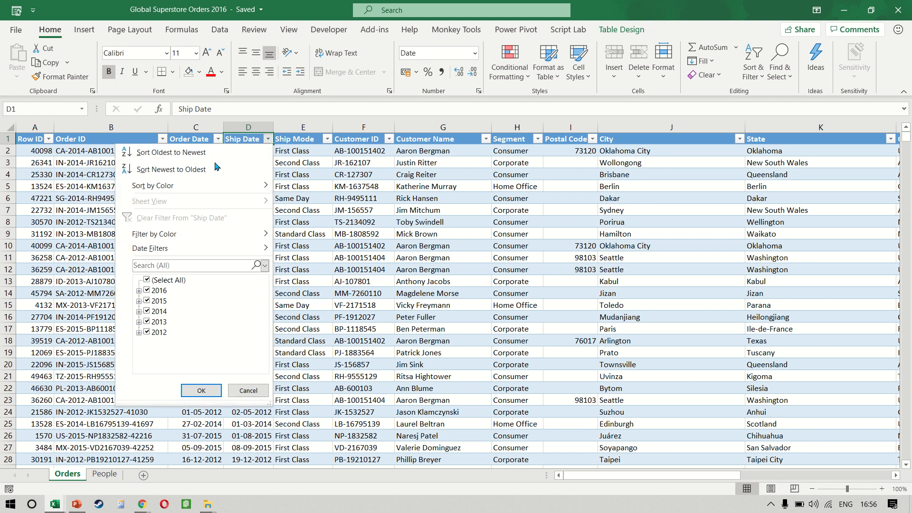
pyautogui.press('Escape')
# Step: Review the values listed in the Ship Mode and Customer ID filters without applying any filter
pyautogui.press('Right')
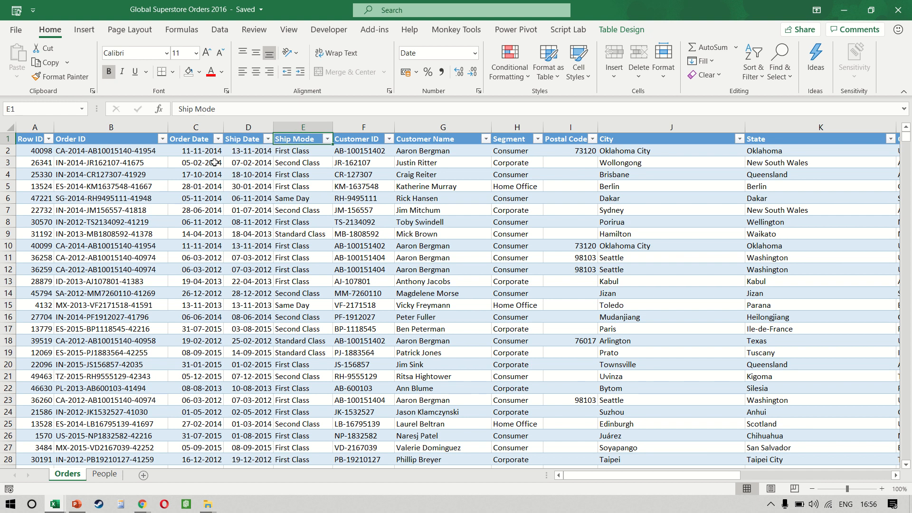
pyautogui.hotkey('alt', 'Down')
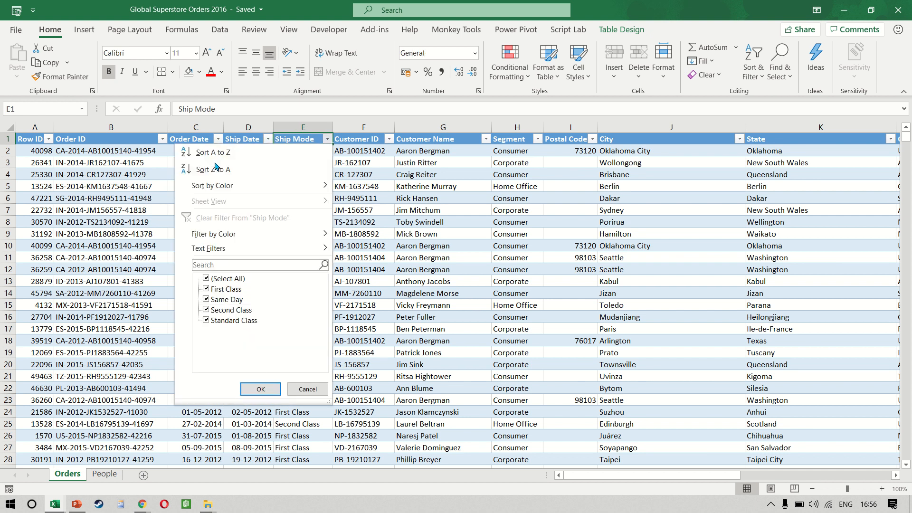
pyautogui.press('Escape')
pyautogui.press('Right')
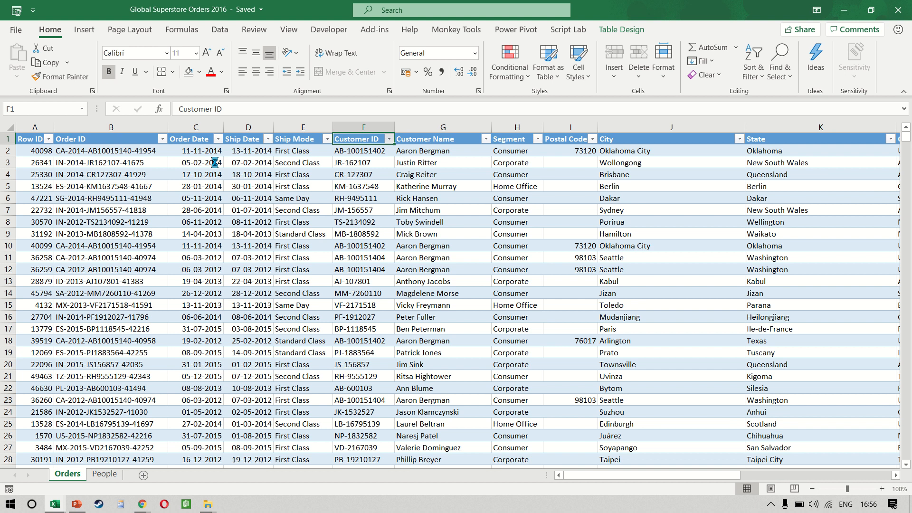
pyautogui.hotkey('alt', 'Down')
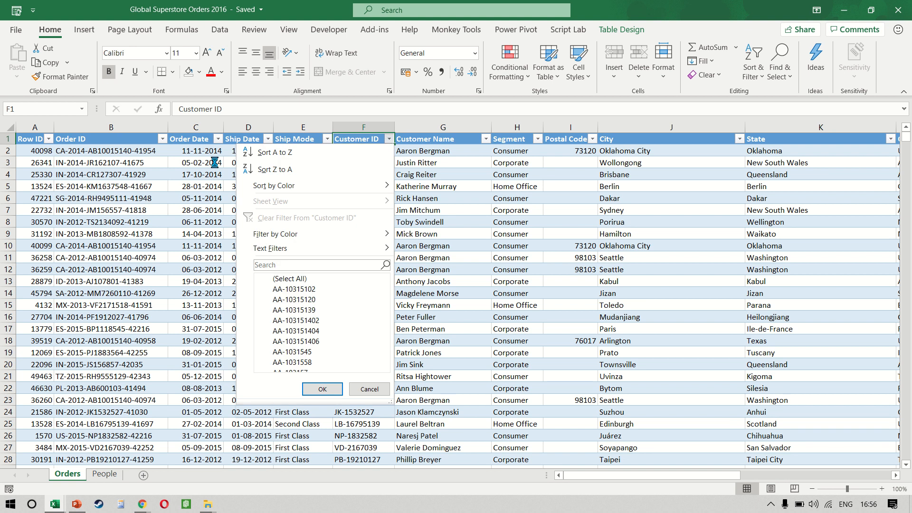
pyautogui.press('Escape')
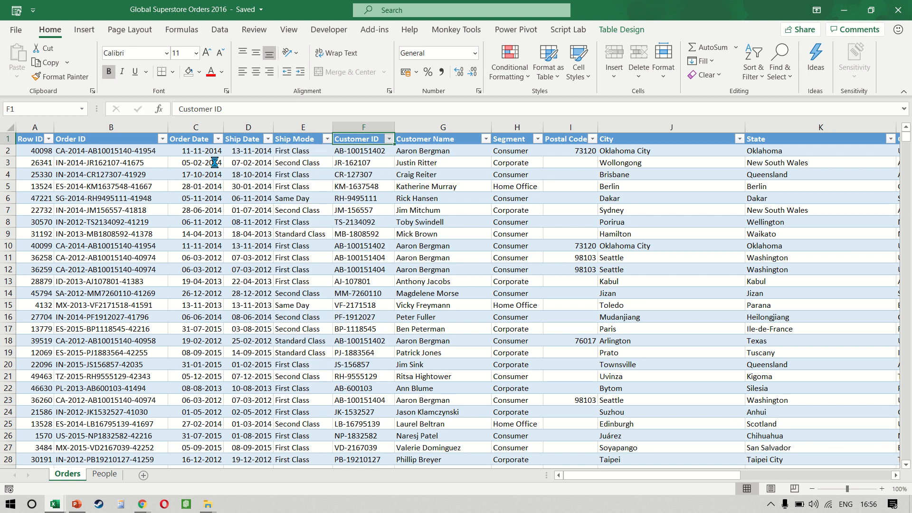
# Step: Review the values in the Customer Name filter list and close it unchanged
pyautogui.press('Right')
pyautogui.press('Right')
pyautogui.press('Left')
pyautogui.hotkey('alt', 'Down')
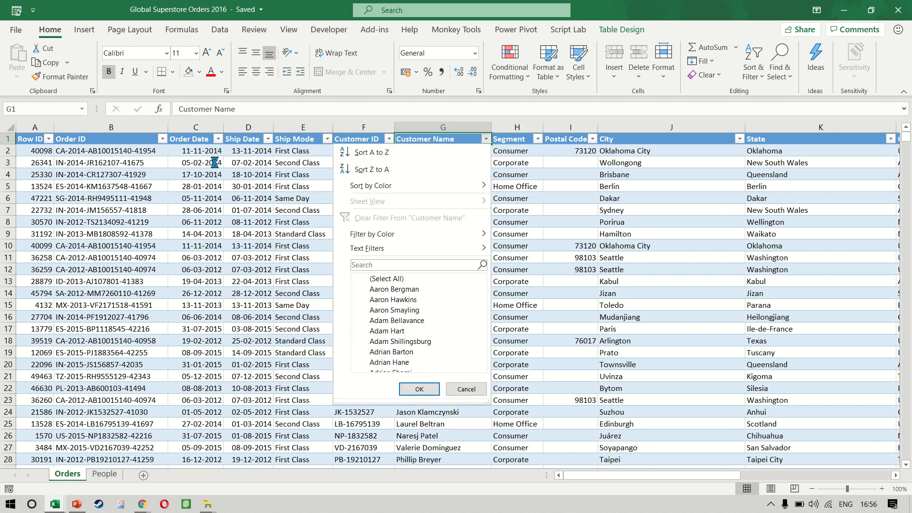
pyautogui.press('Escape')
# Step: Review the values listed in the Segment and Postal Code filters without applying any filter
pyautogui.press('Right')
pyautogui.hotkey('alt', 'Down')
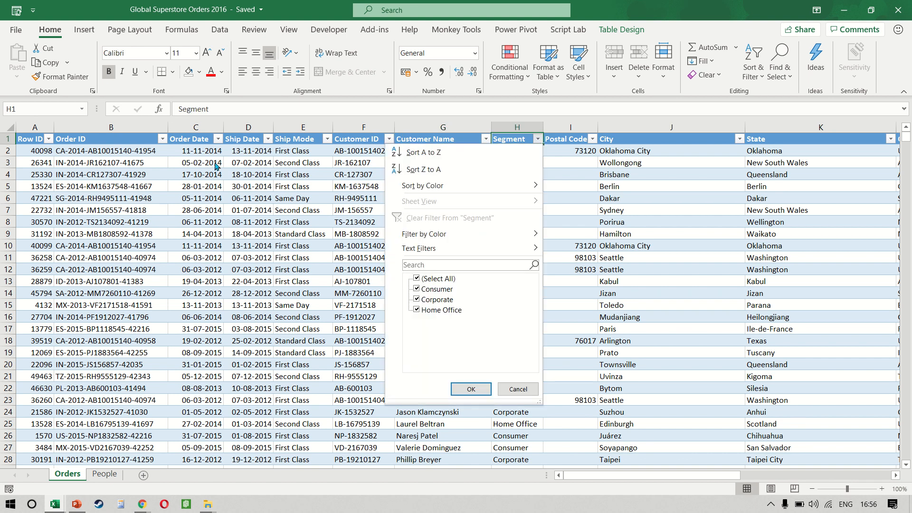
pyautogui.press('Escape')
pyautogui.press('Right')
pyautogui.hotkey('alt', 'Down')
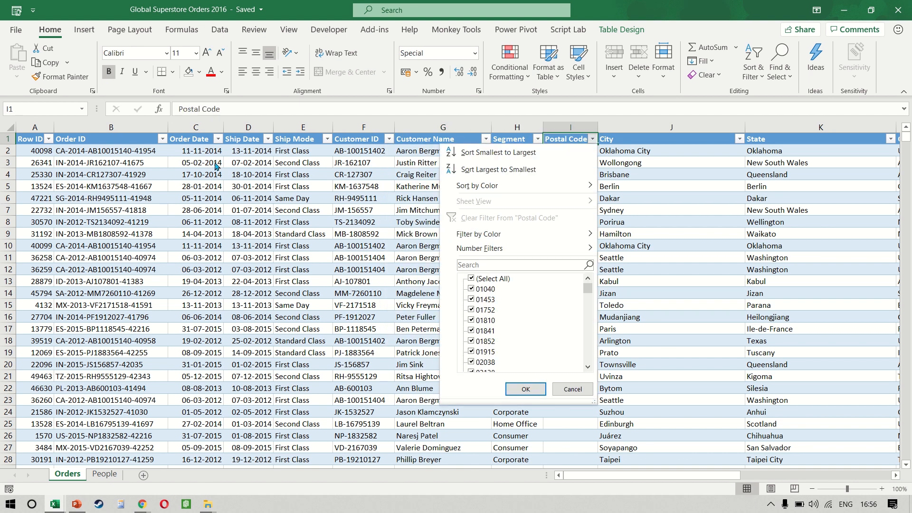
pyautogui.press('Escape')
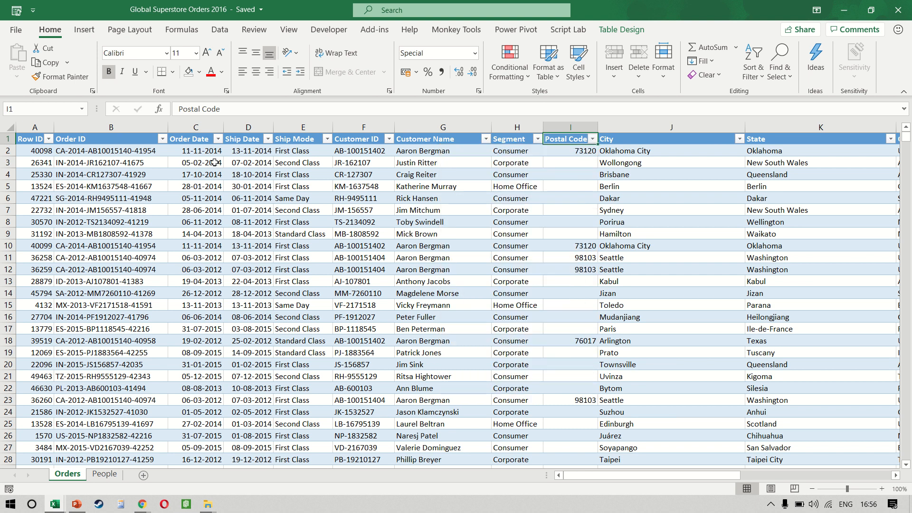
# Step: Move through the header cells from City to Product ID to review the location columns
pyautogui.press('Right')
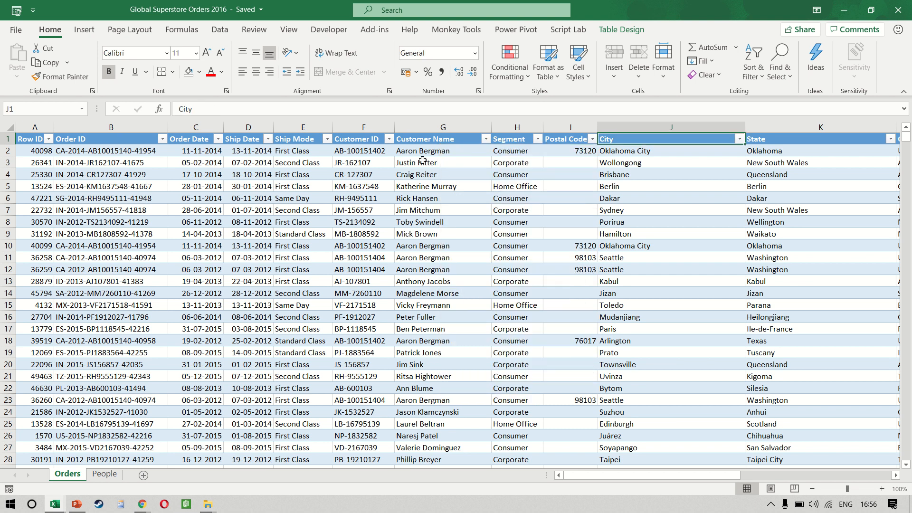
pyautogui.press('Right')
pyautogui.press('Right')
pyautogui.press('Right')
pyautogui.press('Right')
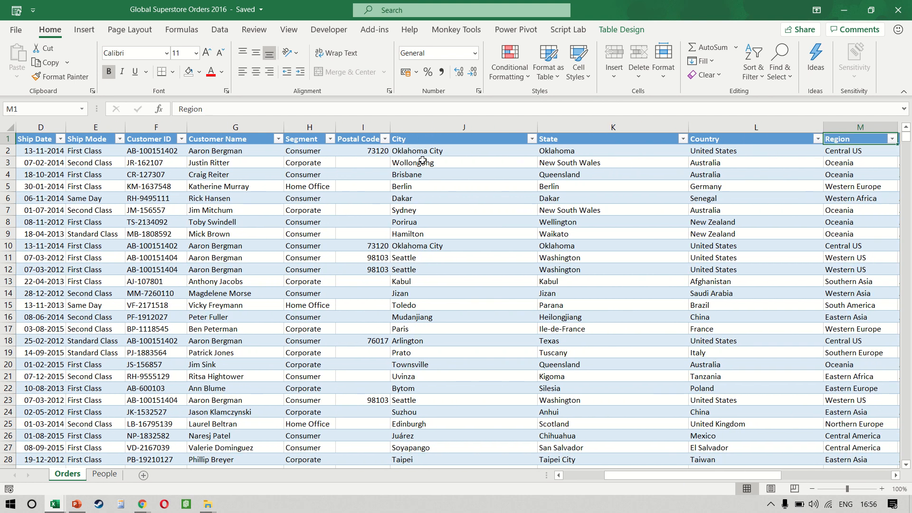
pyautogui.press('Left')
pyautogui.press('Left')
pyautogui.press('Right')
pyautogui.press('Right')
pyautogui.press('Right')
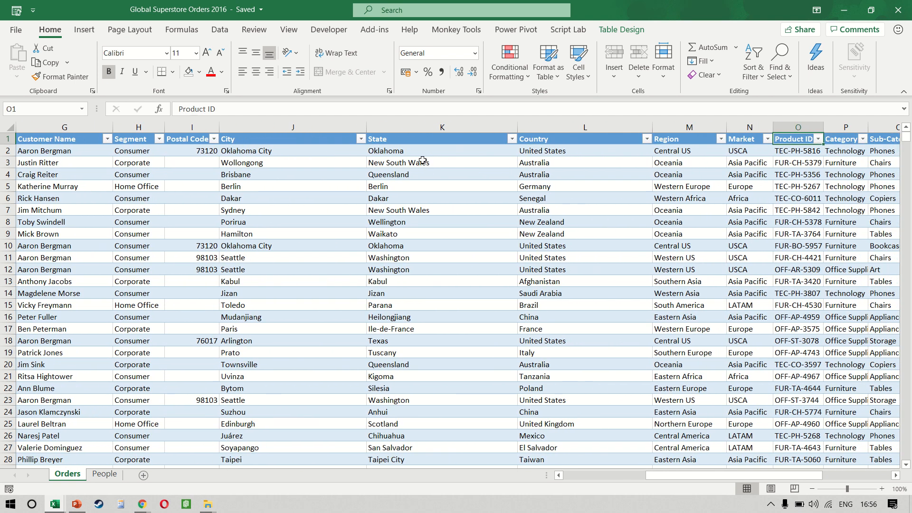
# Step: Select the City through Market columns down to the last record, keeping their headers in view
pyautogui.press('Left')
pyautogui.hotkey('shift', 'Left')
pyautogui.hotkey('shift', 'Left')
pyautogui.hotkey('shift', 'Left')
pyautogui.hotkey('shift', 'Left')
pyautogui.hotkey('ctrl', 'shift', 'Down')
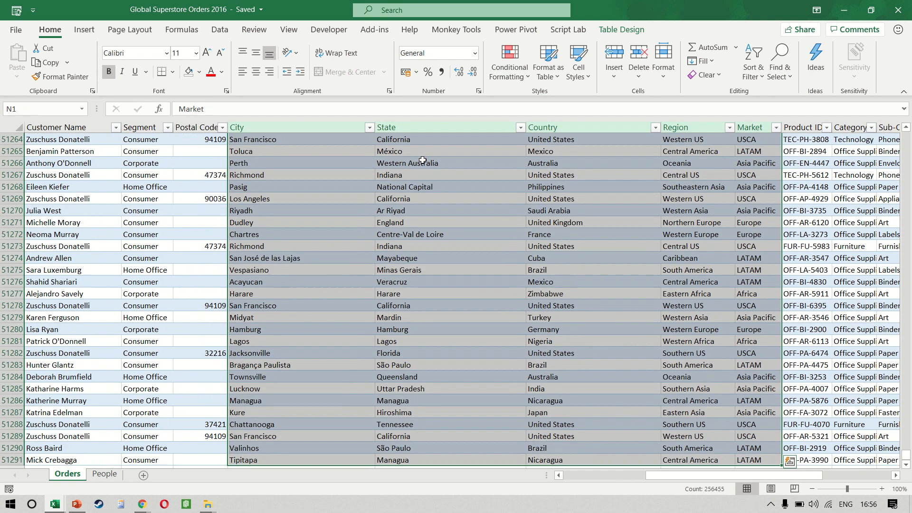
pyautogui.hotkey('ctrl', 'BackSpace')
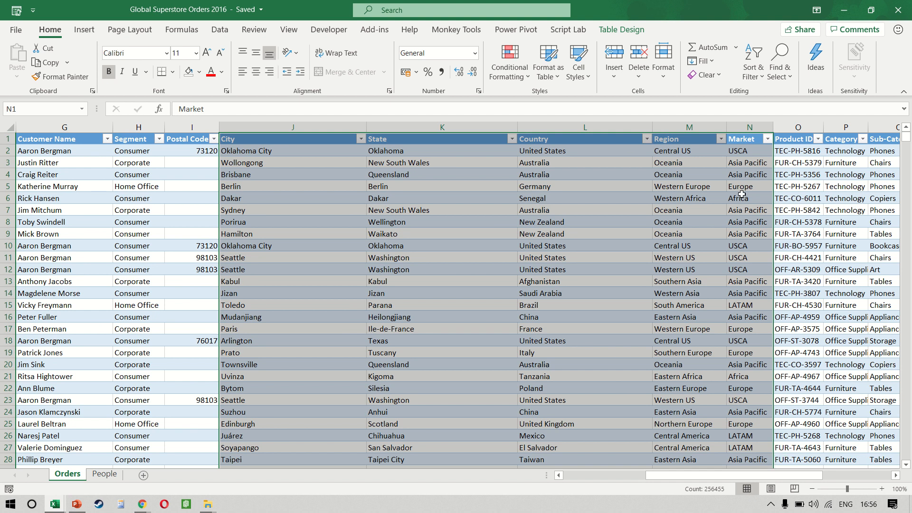
# Step: Review the values in the Category filter list and close it unchanged
pyautogui.hscroll(3, 743, 194)
pyautogui.click(554, 170)
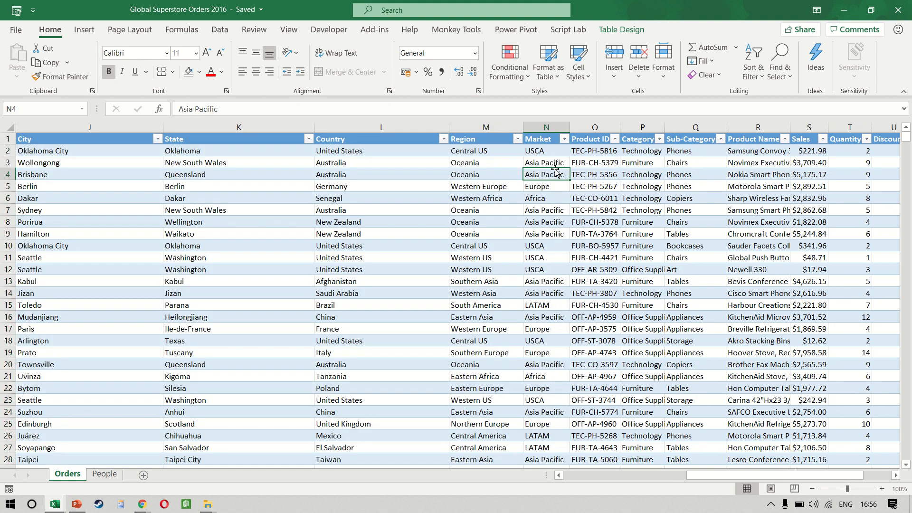
pyautogui.press('Right')
pyautogui.press('Right')
pyautogui.press('Up')
pyautogui.press('Up')
pyautogui.press('Up')
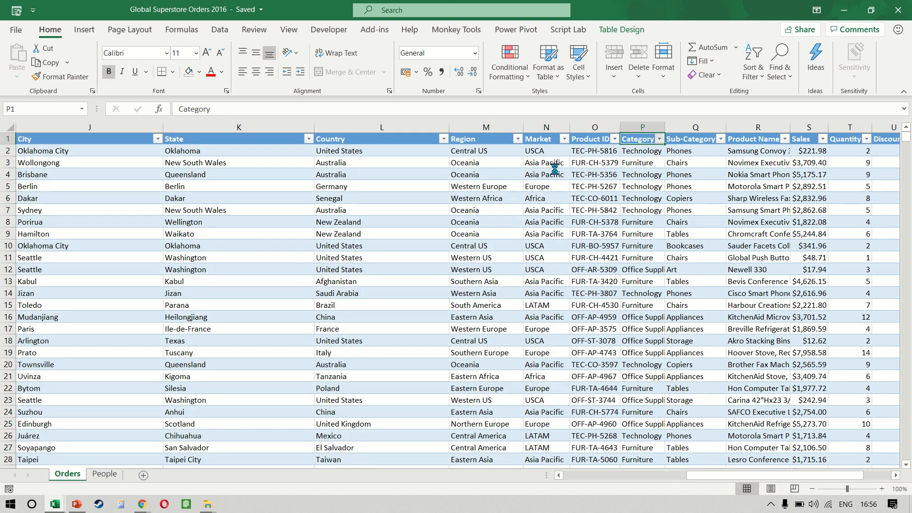
pyautogui.hotkey('alt', 'Down')
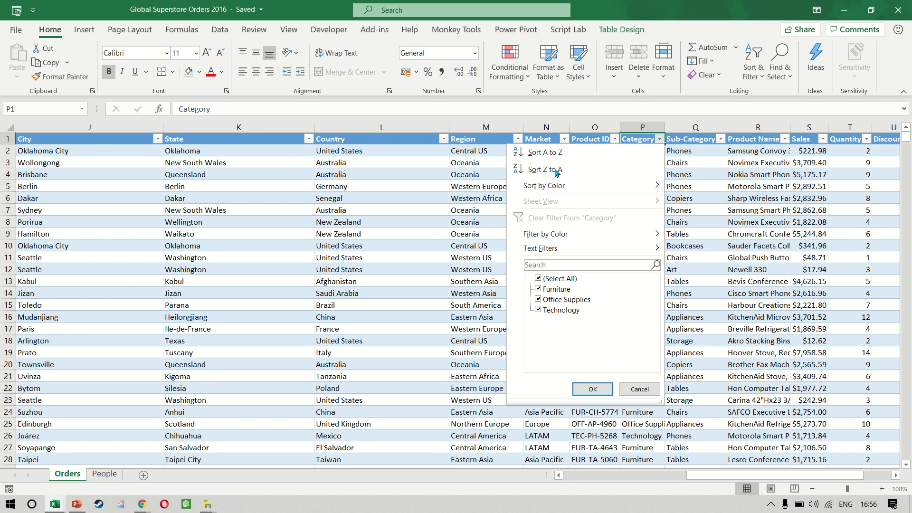
pyautogui.press('Escape')
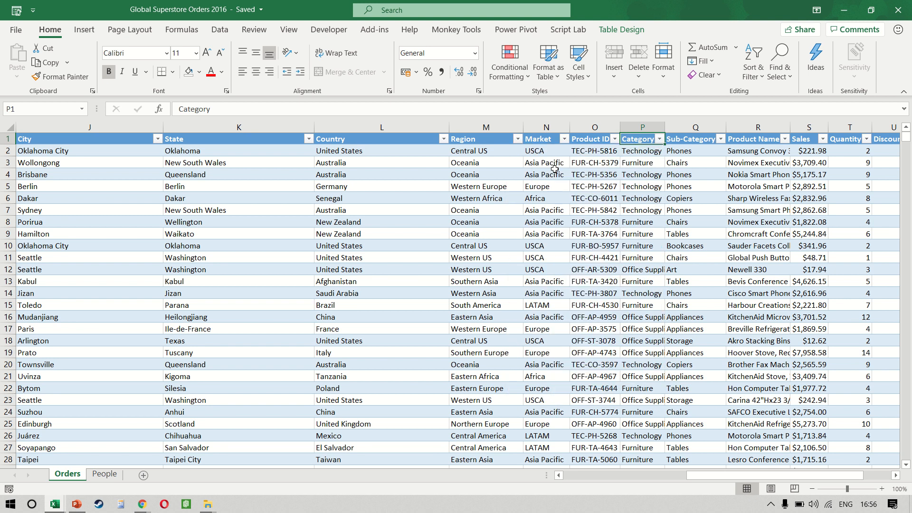
# Step: Review the values in the Sub-Category filter list and close it unchanged
pyautogui.press('Right')
pyautogui.hotkey('alt', 'Down')
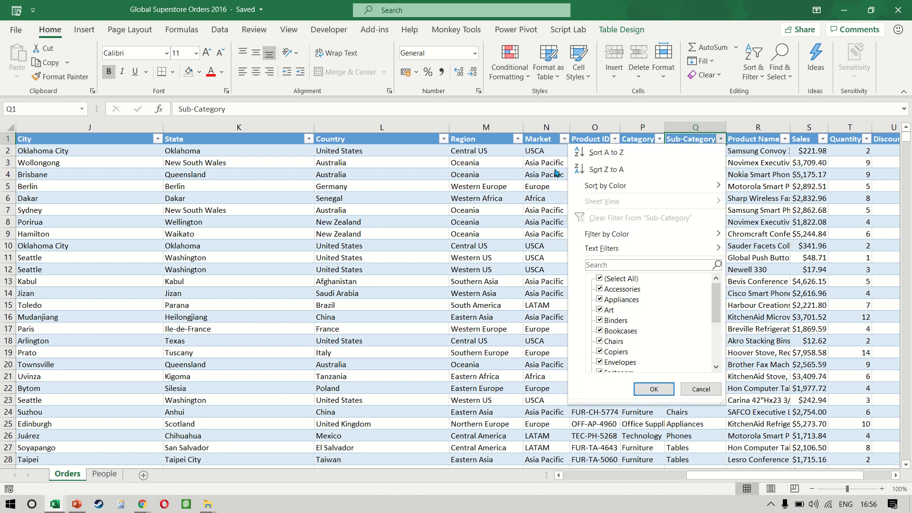
pyautogui.press('Escape')
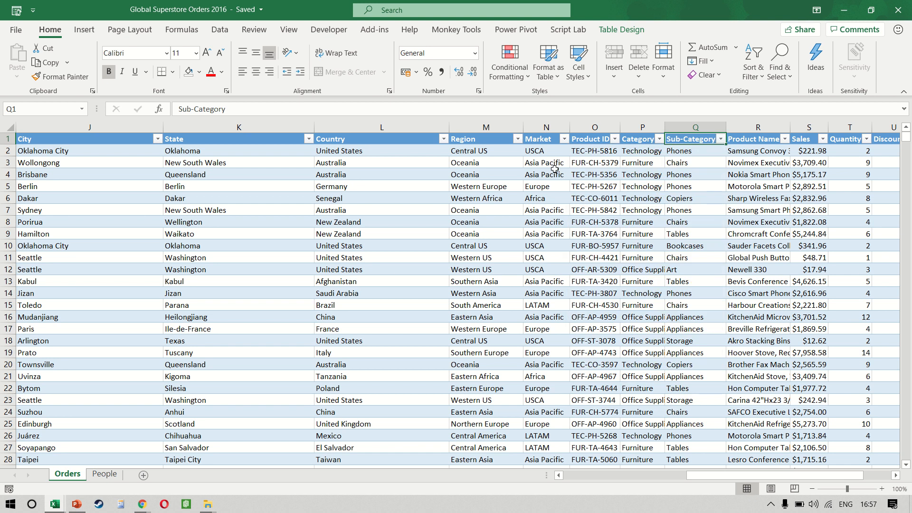
# Step: Look through the product entries in the Product Name filter list and close it without filtering
pyautogui.press('Right')
pyautogui.press('Right')
pyautogui.press('Left')
pyautogui.hotkey('alt', 'Down')
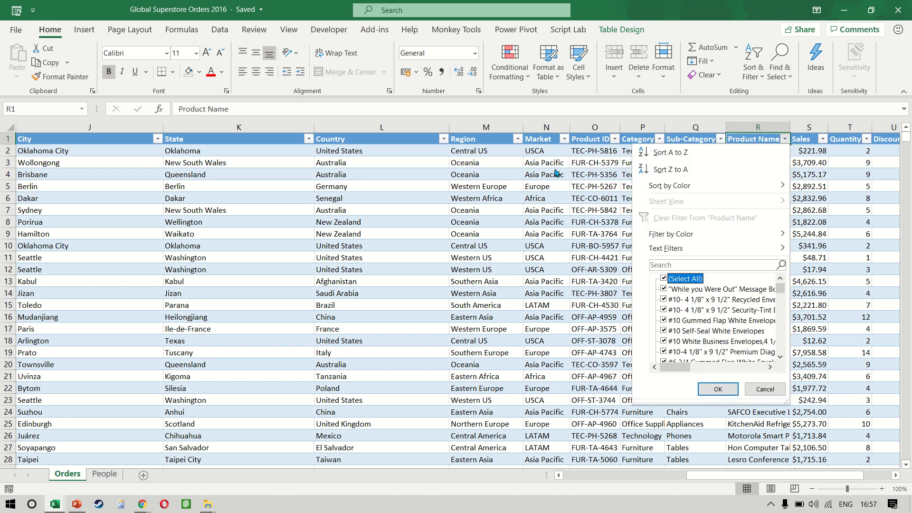
pyautogui.press('Down')
pyautogui.press('Down')
pyautogui.press('Down')
pyautogui.press('Down')
pyautogui.press('Down')
pyautogui.press('Down')
pyautogui.press('Down')
pyautogui.press('Down')
pyautogui.press('Down')
pyautogui.press('Down')
pyautogui.press('Down')
pyautogui.press('Down')
pyautogui.press('Down')
pyautogui.press('Down')
pyautogui.press('Down')
pyautogui.press('Down')
pyautogui.press('Down')
pyautogui.press('Down')
pyautogui.press('Down')
pyautogui.press('Down')
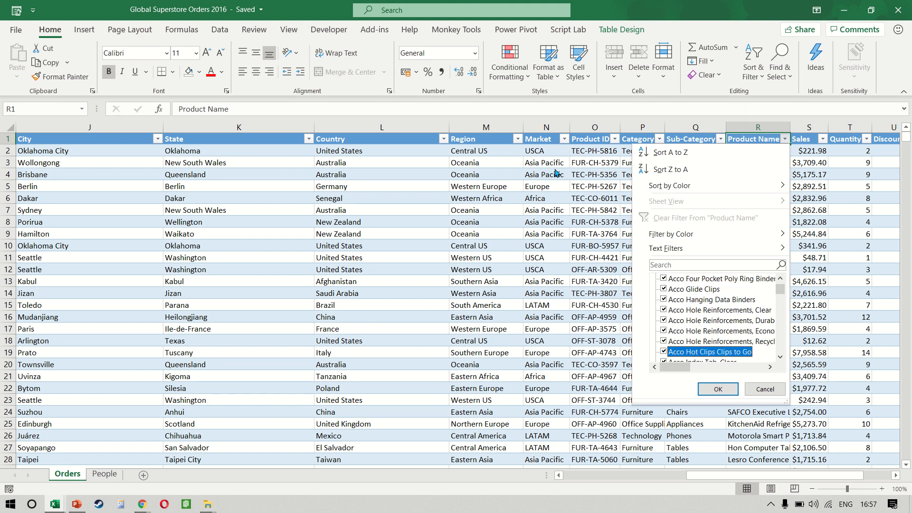
pyautogui.press('Escape')
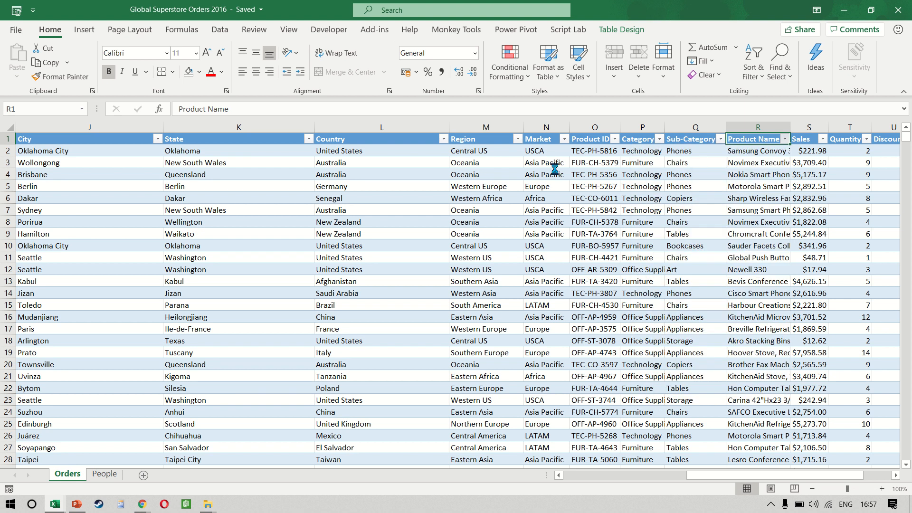
# Step: Move through the header cells from Sales to Order Priority to review the remaining columns
pyautogui.press('Right')
pyautogui.press('Right')
pyautogui.press('Right')
pyautogui.press('Right')
pyautogui.press('Right')
pyautogui.press('Right')
pyautogui.press('Right')
pyautogui.press('Left')
pyautogui.press('Left')
pyautogui.press('Left')
pyautogui.press('Left')
pyautogui.press('Left')
pyautogui.press('Left')
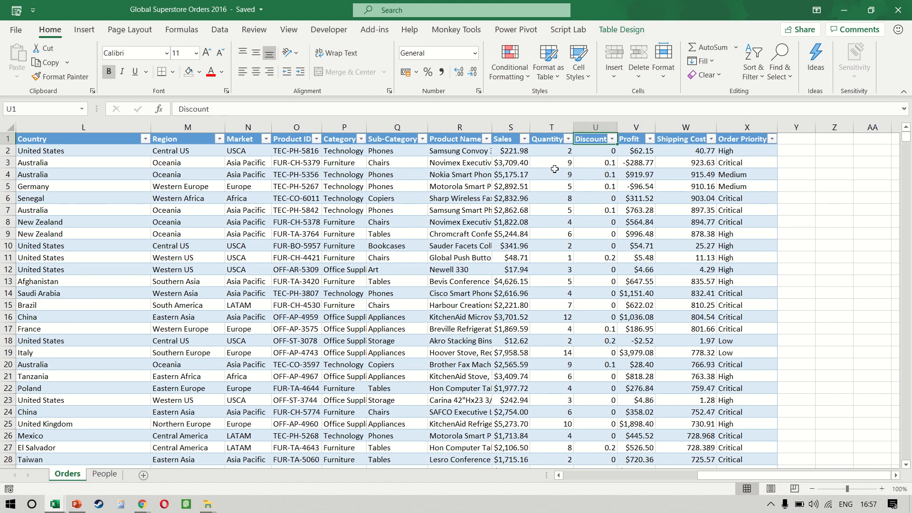
# Step: Select the Sales through Shipping Cost columns down to the last record, keeping their headers in view
pyautogui.hotkey('shift', 'Right')
pyautogui.hotkey('shift', 'Right')
pyautogui.hotkey('shift', 'Right')
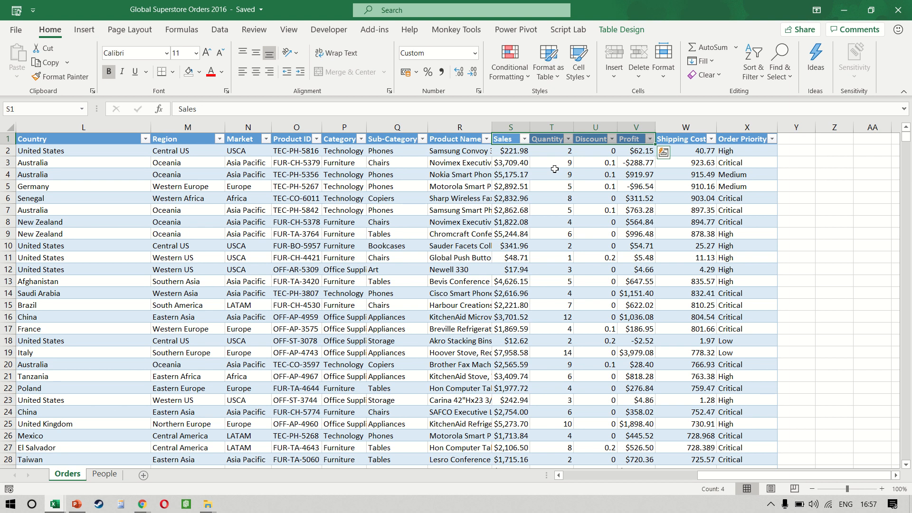
pyautogui.hotkey('ctrl', 'shift', 'Down')
pyautogui.hotkey('shift', 'Right')
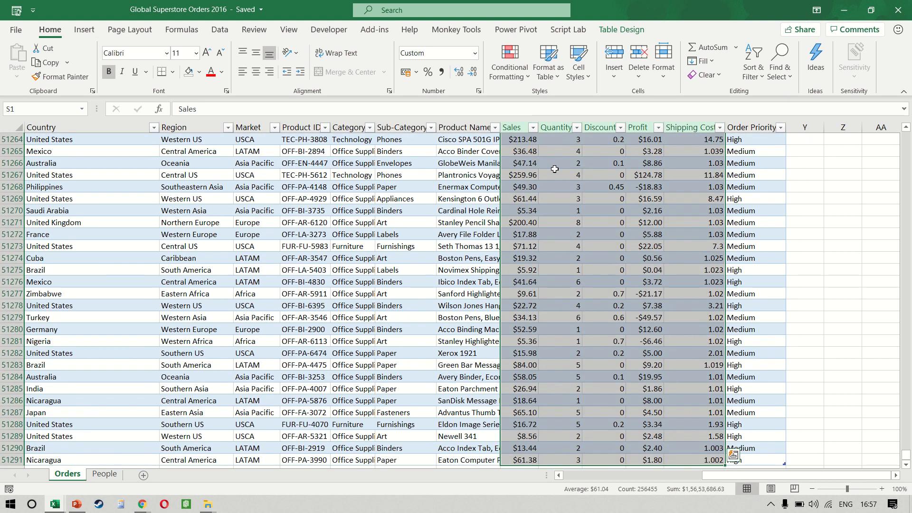
pyautogui.hotkey('ctrl', 'BackSpace')
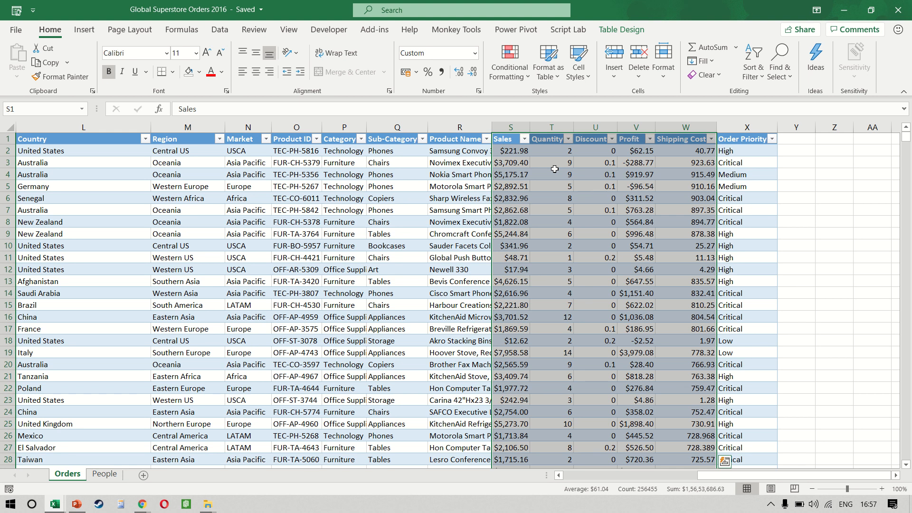
# Step: Review the values in the Order Priority filter list and close it without filtering
pyautogui.click(690, 175)
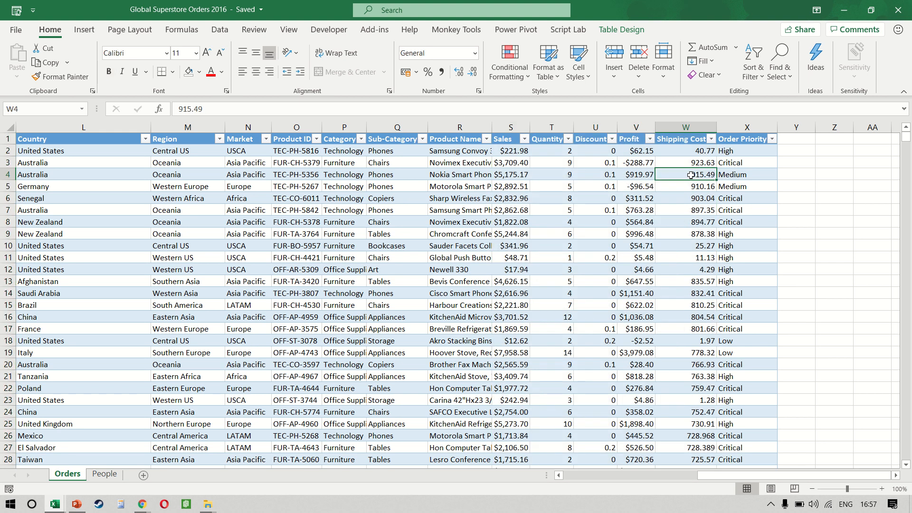
pyautogui.hotkey('ctrl', 'space')
pyautogui.press('Right')
pyautogui.press('Up')
pyautogui.press('Up')
pyautogui.press('Up')
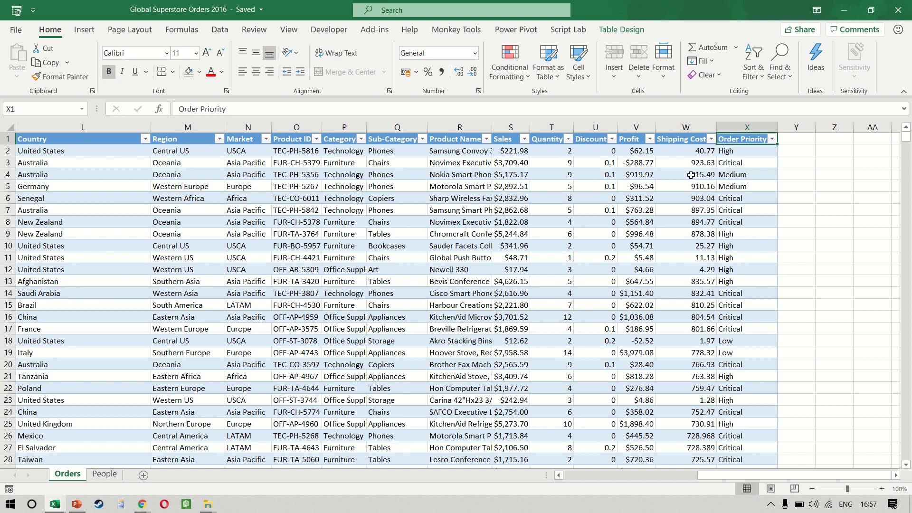
pyautogui.hotkey('alt', 'Down')
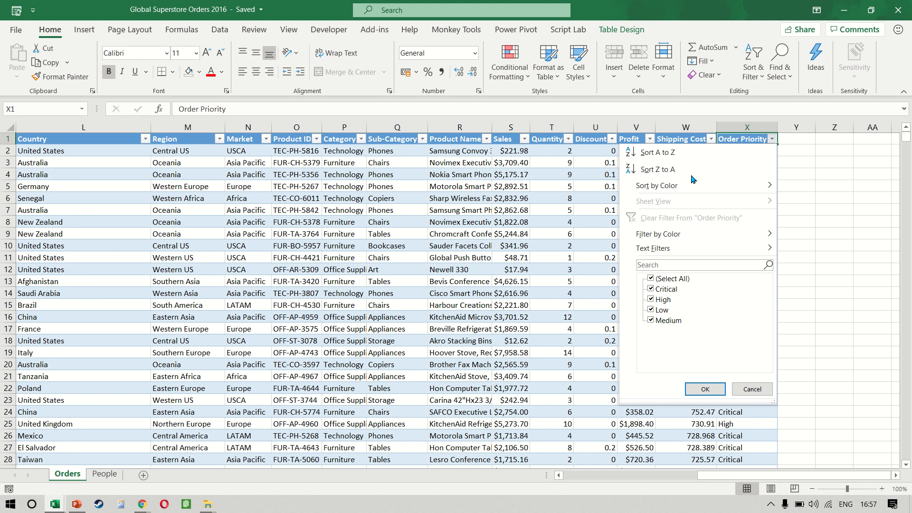
pyautogui.press('Escape')
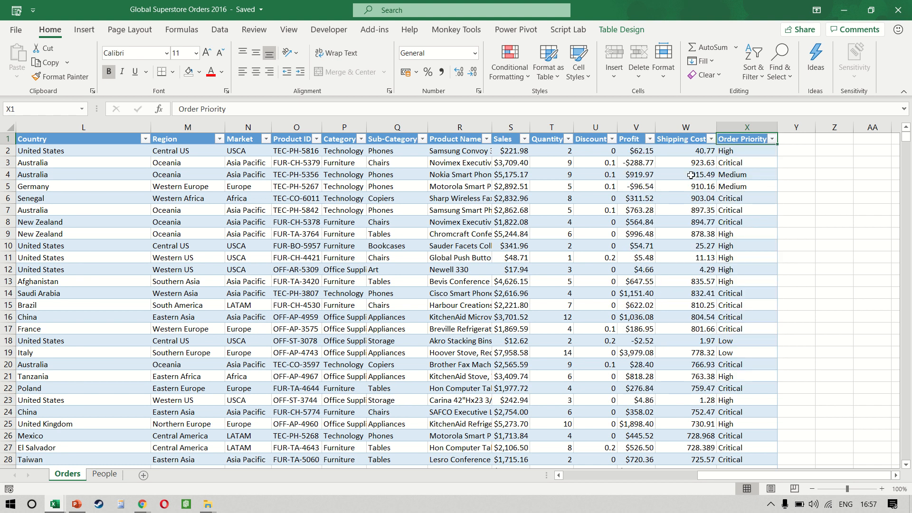
# Step: Select the entire Orders table and create a PivotTable from Table1 on a new worksheet
pyautogui.hotkey('ctrl', 'Home')
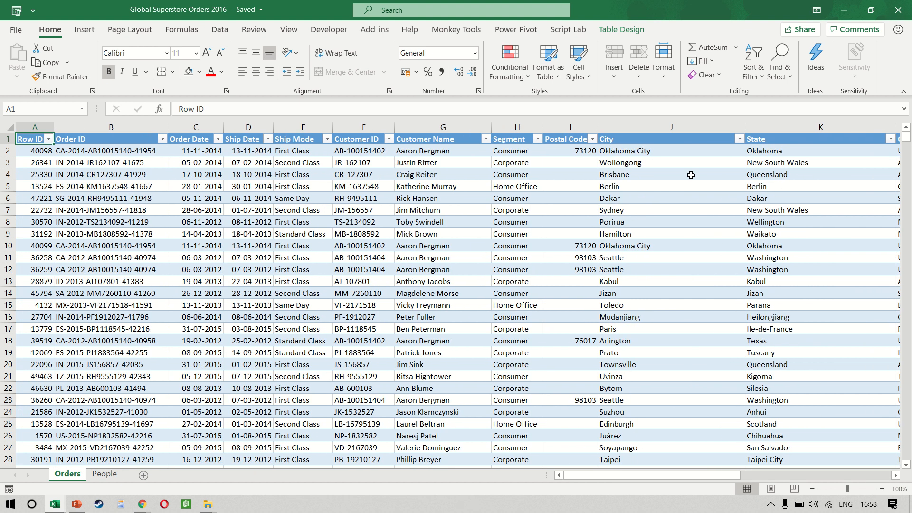
pyautogui.hotkey('ctrl', 'shift', 'End')
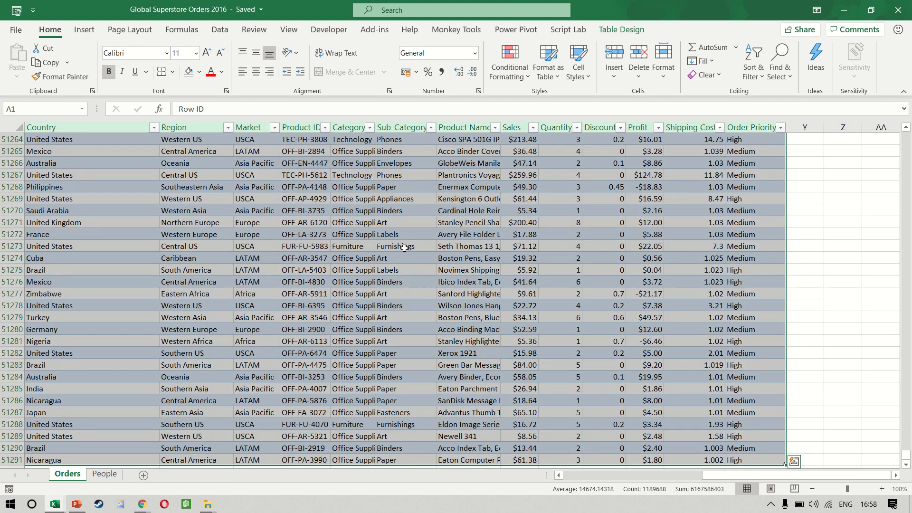
pyautogui.click(81, 31)
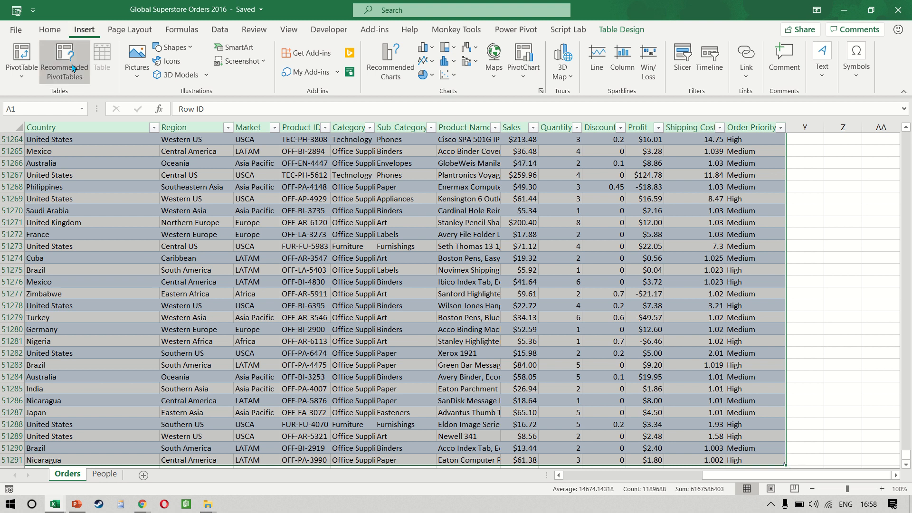
pyautogui.click(22, 83)
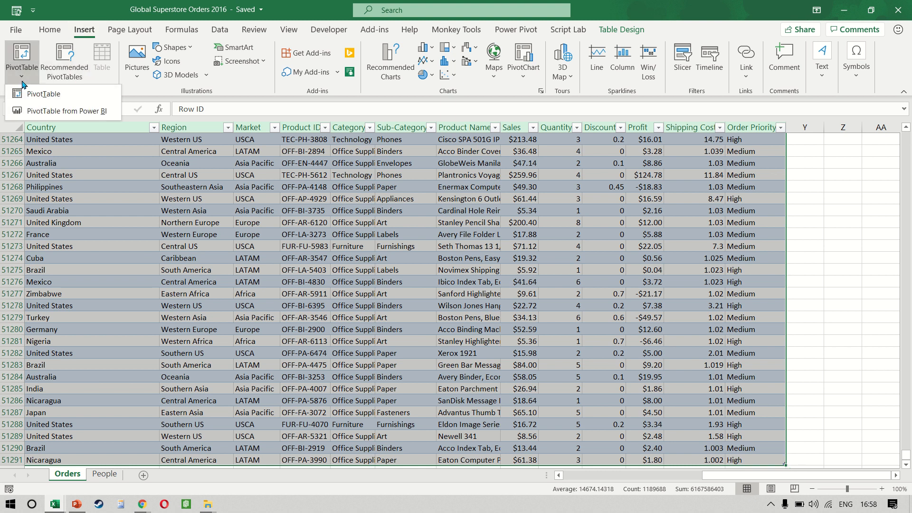
pyautogui.click(43, 93)
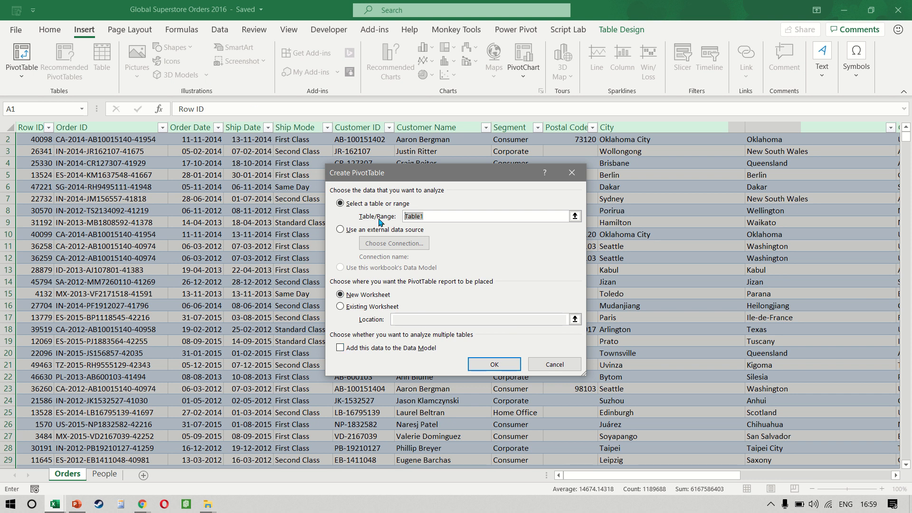
pyautogui.click(492, 364)
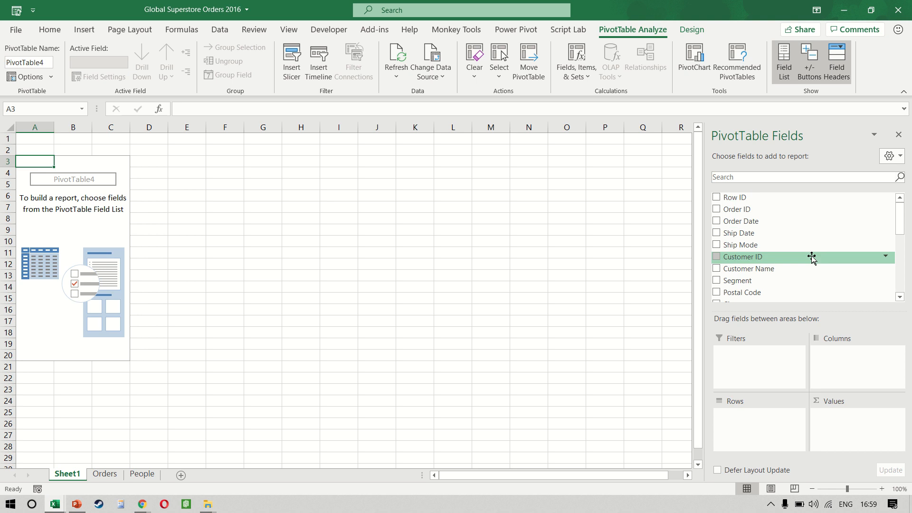
# Step: Look through the fields available for the PivotTable, from Row ID to Order Priority
pyautogui.scroll(-6, 812, 257)
pyautogui.scroll(6, 811, 257)
pyautogui.scroll(-6, 811, 257)
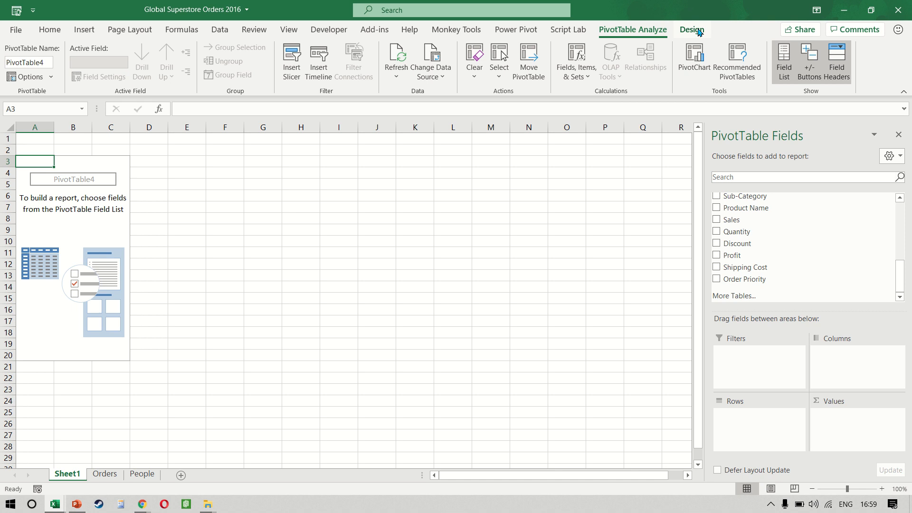
# Step: Deselect and reselect the empty PivotTable, and look over its contextual Analyze and Design commands
pyautogui.click(289, 250)
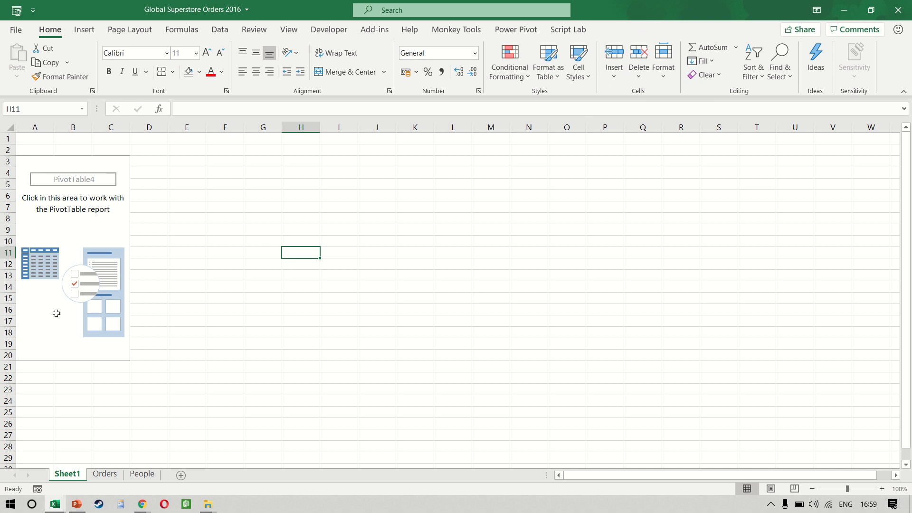
pyautogui.click(90, 230)
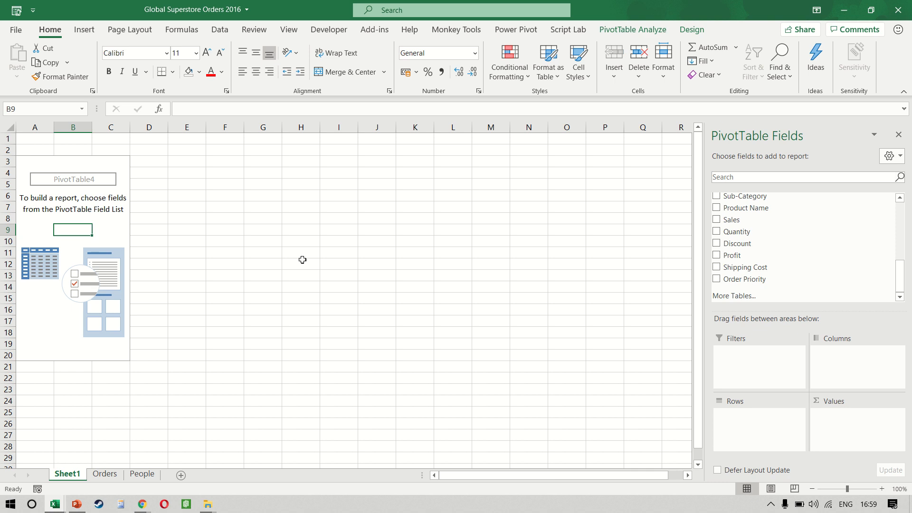
pyautogui.click(651, 32)
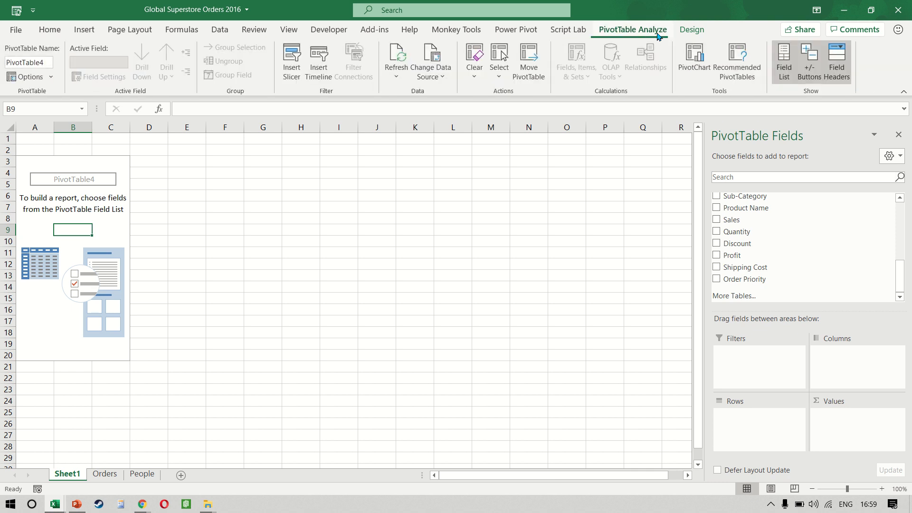
pyautogui.click(692, 30)
# Step: Rename the PivotTable as First_Pivot
pyautogui.click(654, 30)
pyautogui.click(27, 62)
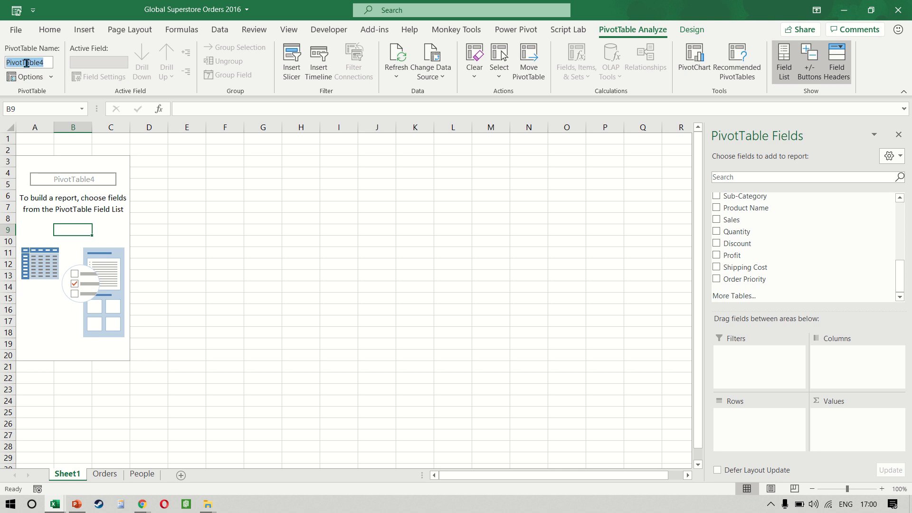
pyautogui.write('First_Pivot')
pyautogui.press('Return')
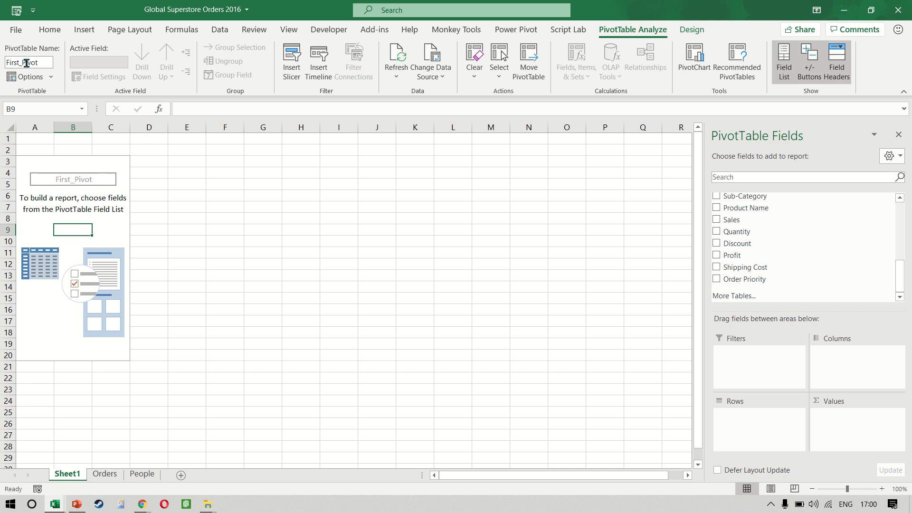
# Step: Examine the Layout & Format settings in the PivotTable options and close them without changes
pyautogui.click(53, 77)
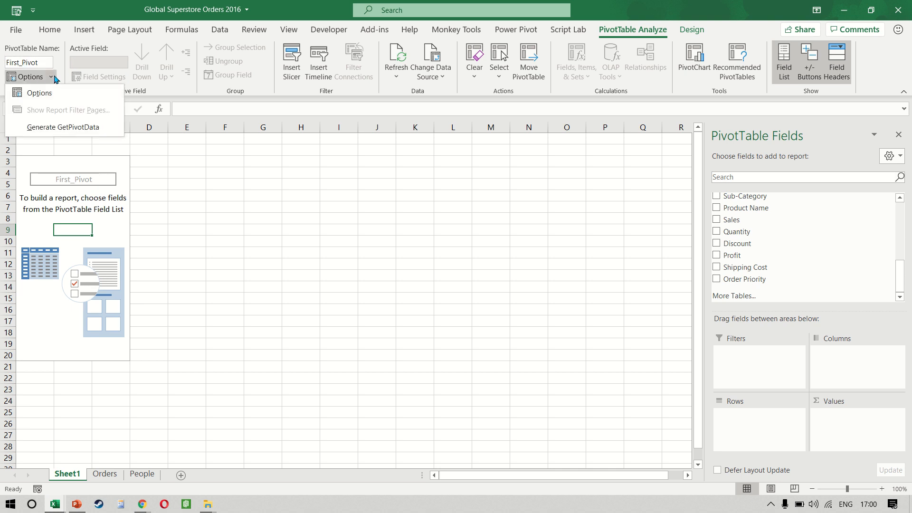
pyautogui.click(69, 92)
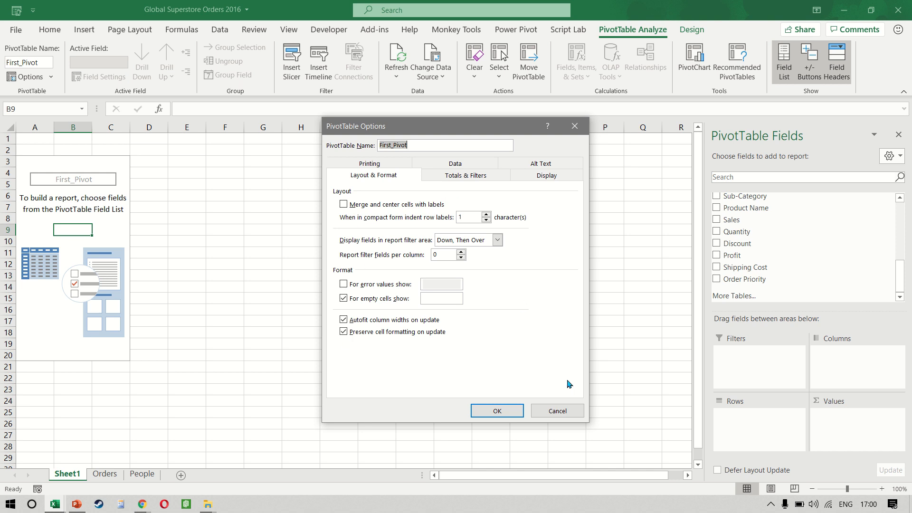
pyautogui.click(565, 412)
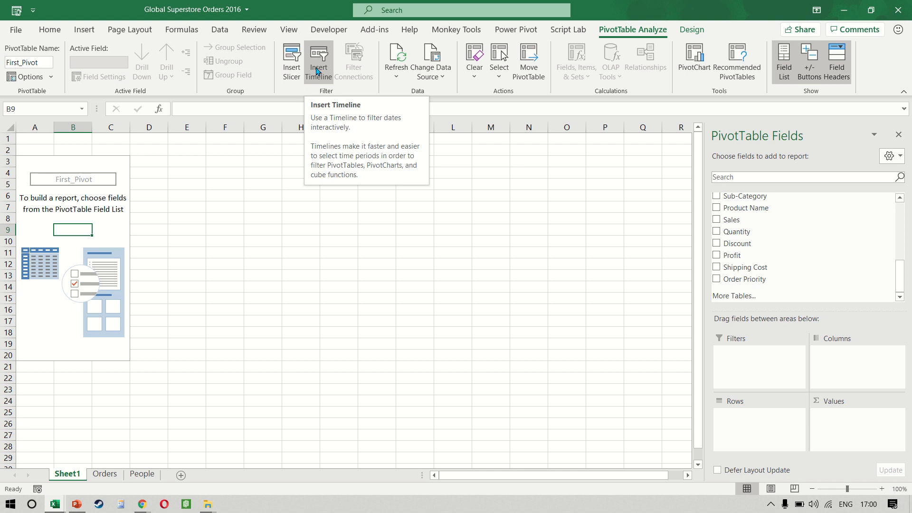
# Step: Review the Clear and Select choices available for the PivotTable without applying any
pyautogui.click(473, 76)
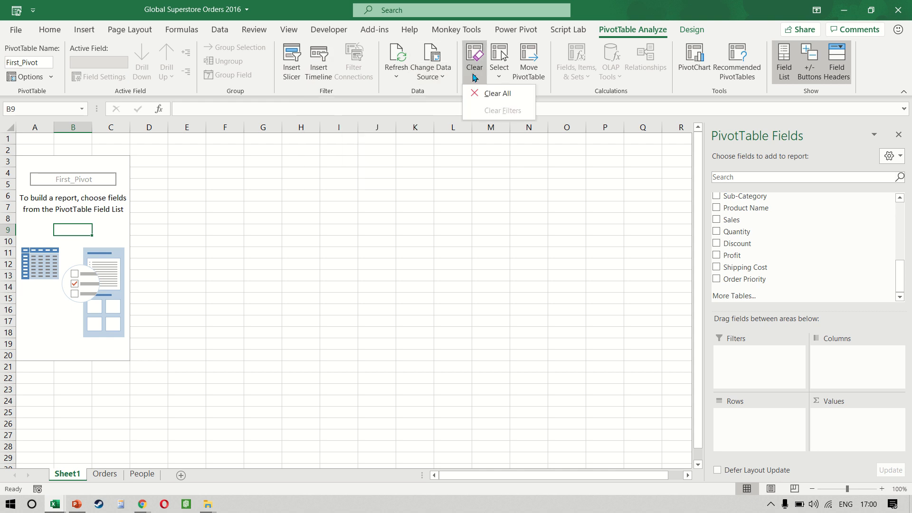
pyautogui.click(502, 75)
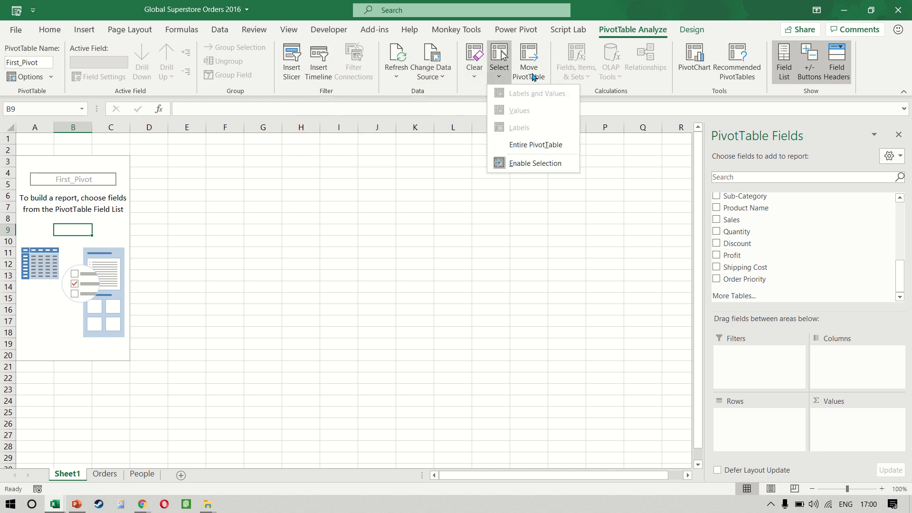
pyautogui.click(566, 77)
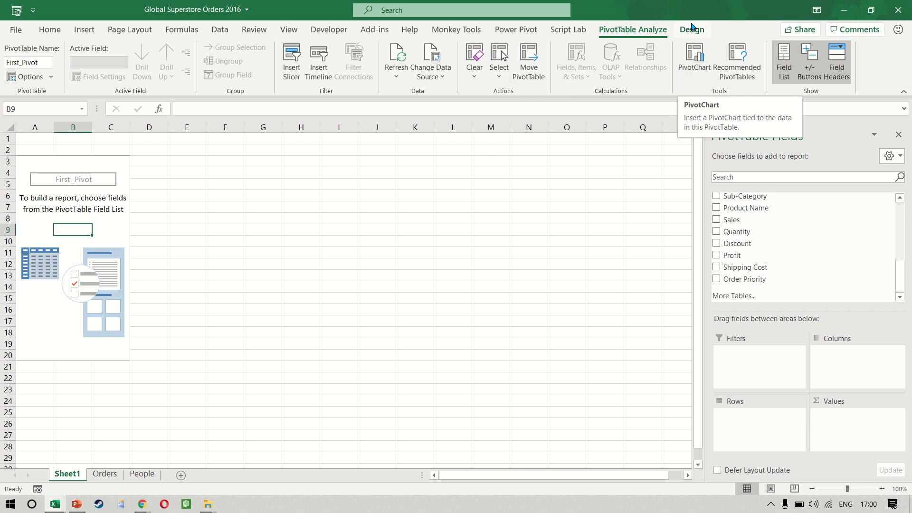
# Step: Review the PivotTable's Report Layout, Blank Rows and style gallery choices without applying any
pyautogui.click(691, 30)
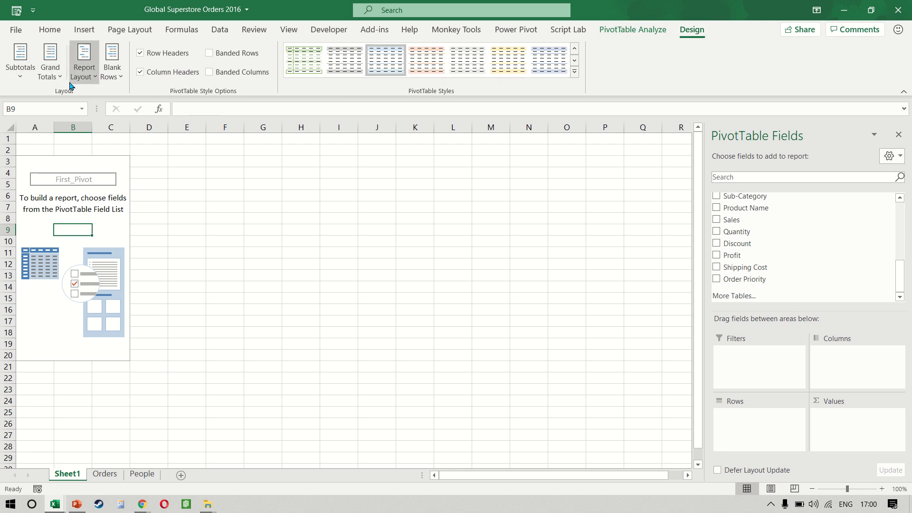
pyautogui.click(83, 79)
pyautogui.click(110, 76)
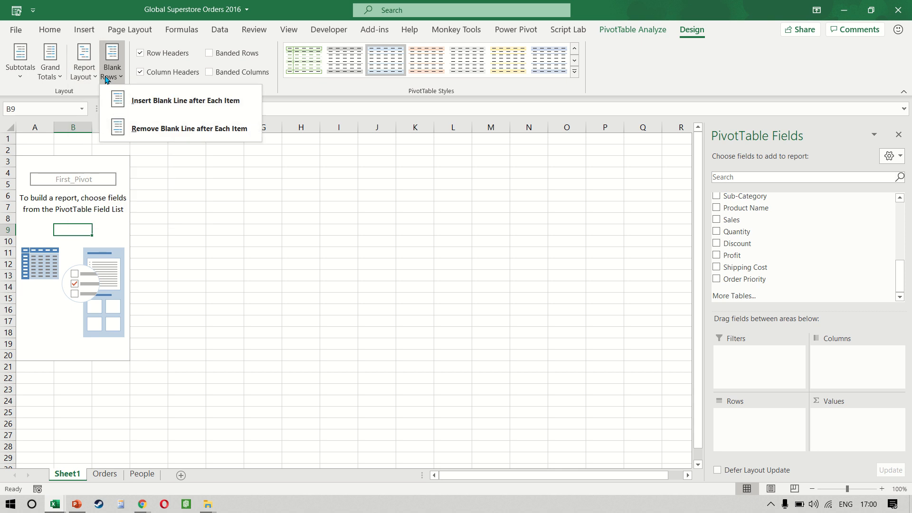
pyautogui.click(592, 78)
pyautogui.click(574, 71)
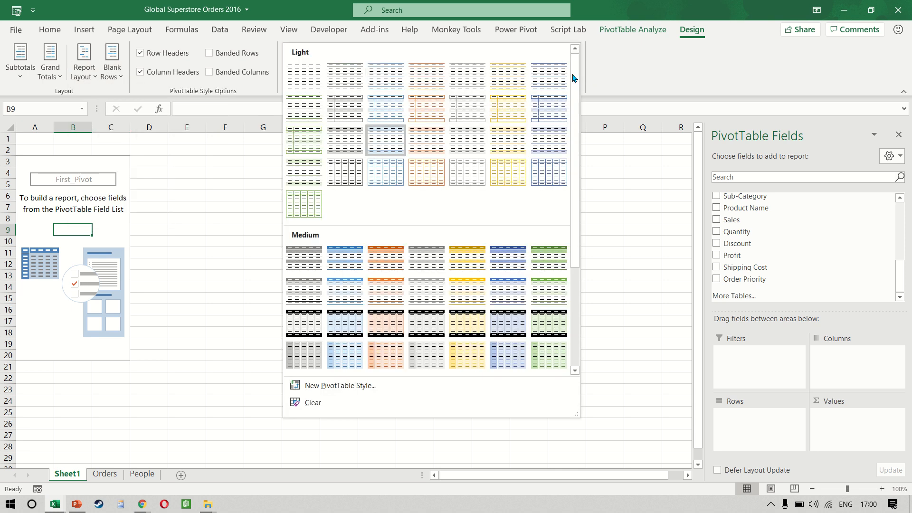
pyautogui.click(647, 57)
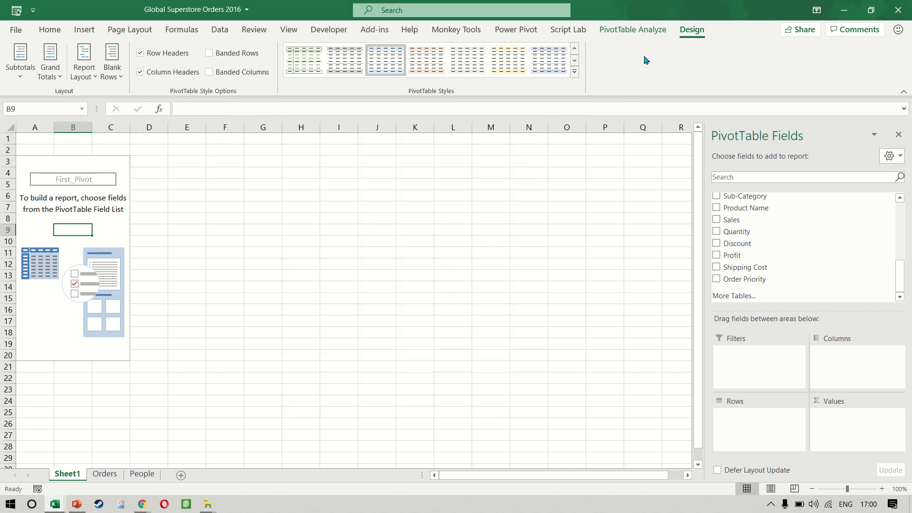